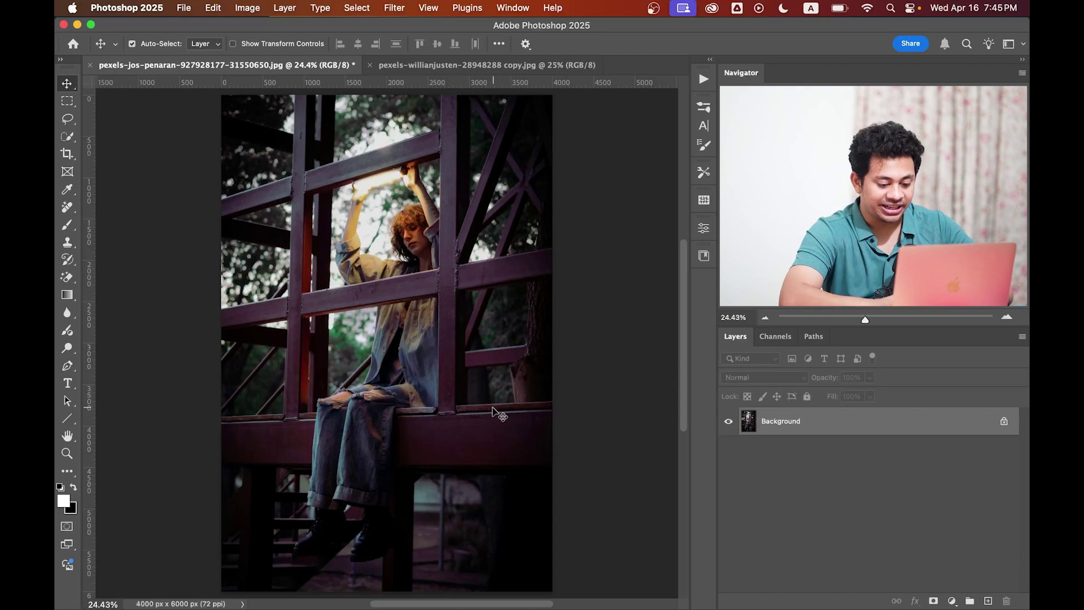
- Duplicate the Background as Layer 1 and convert that copy to a smart object
key(super+j)
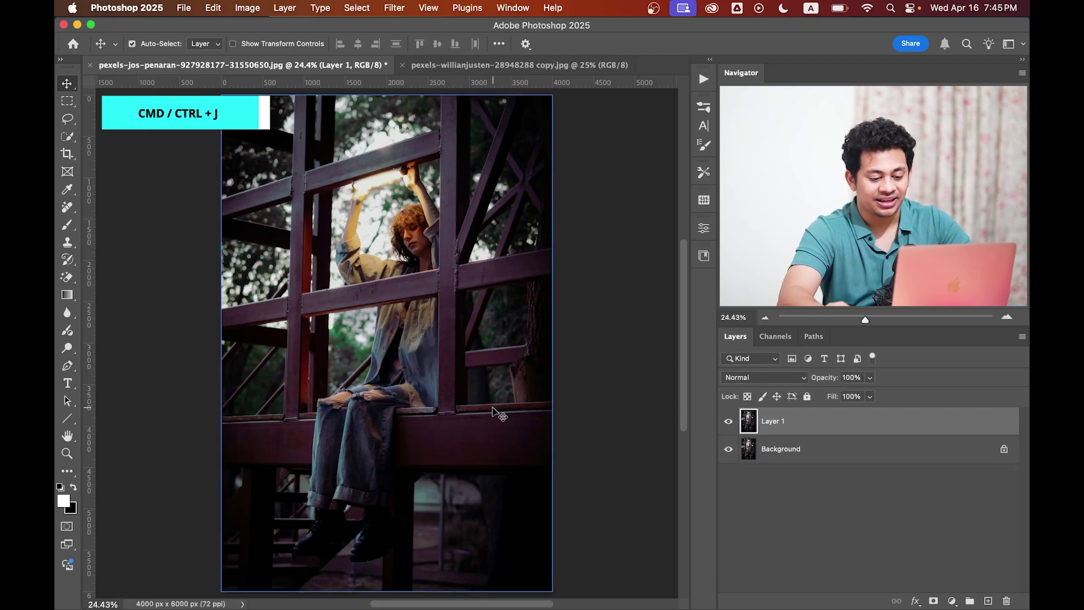
right_click(780, 425)
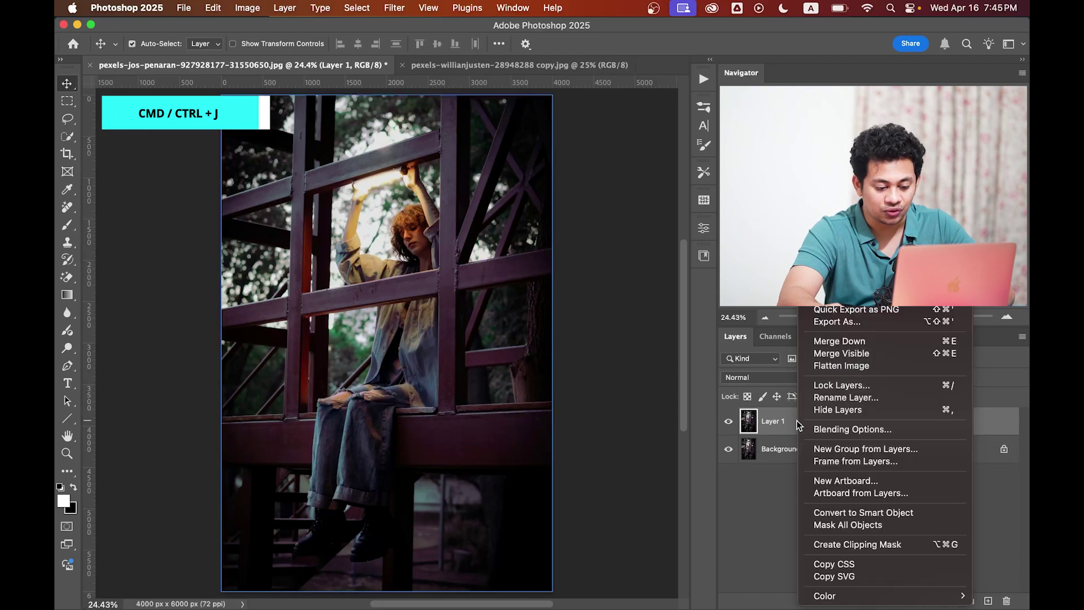
click(857, 514)
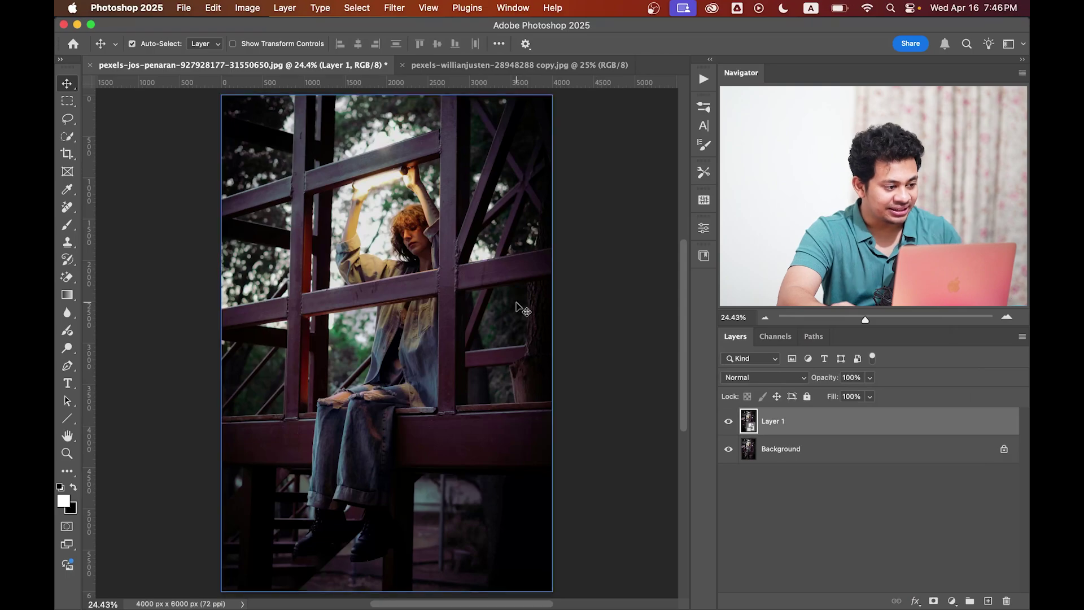
click(247, 8)
- Apply a Threshold smart filter at level 110 to Layer 1
mouse_move(271, 45)
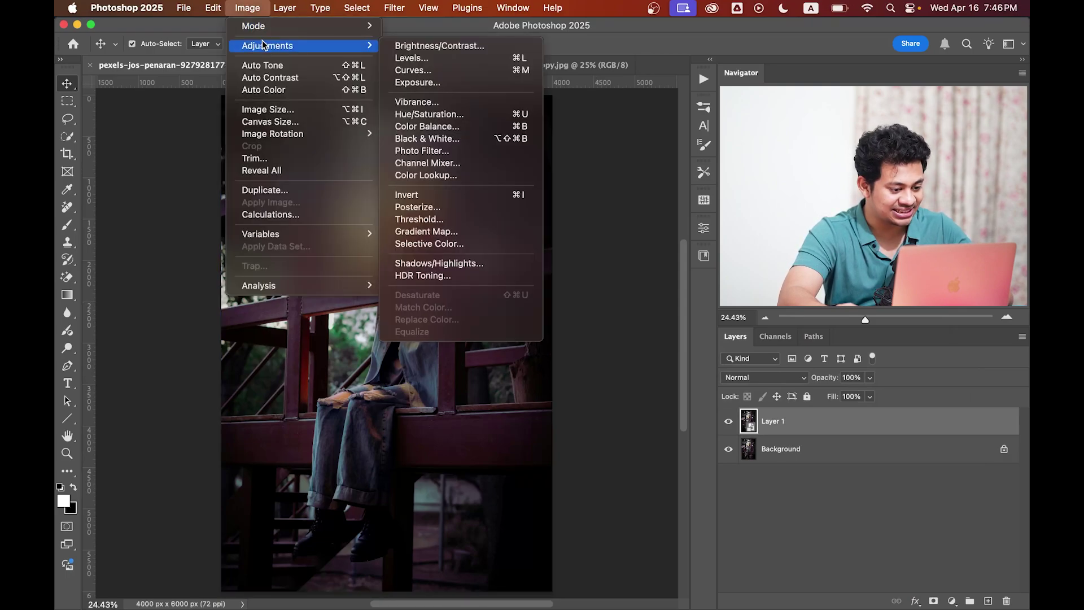
click(441, 220)
drag(549, 327, 523, 336)
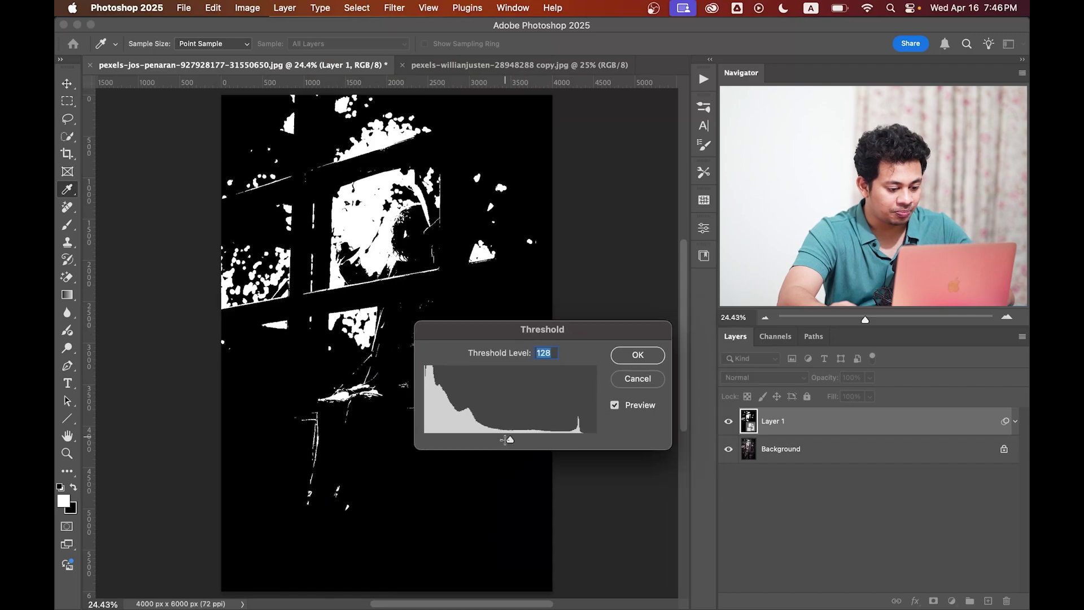
mouse_move(507, 439)
mouse_down()
mouse_move(493, 438)
mouse_move(502, 438)
mouse_up()
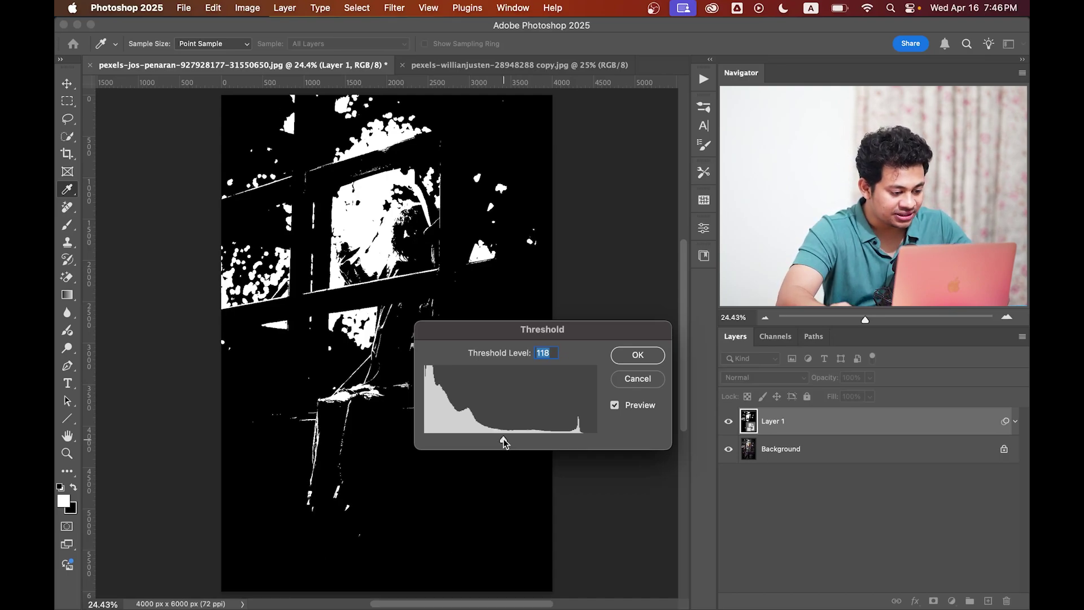
drag(503, 438, 498, 437)
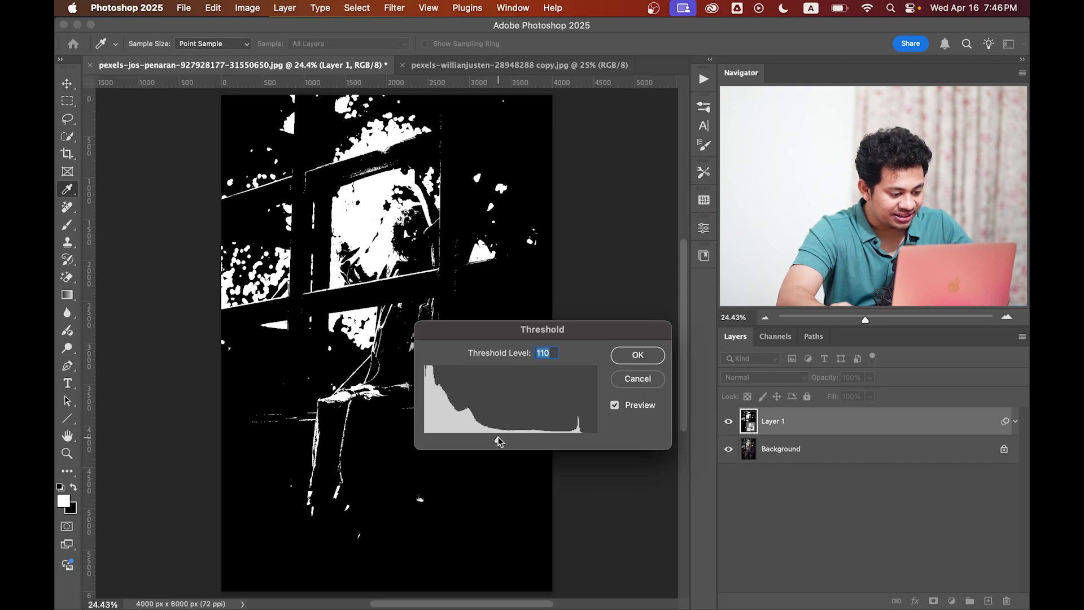
click(623, 356)
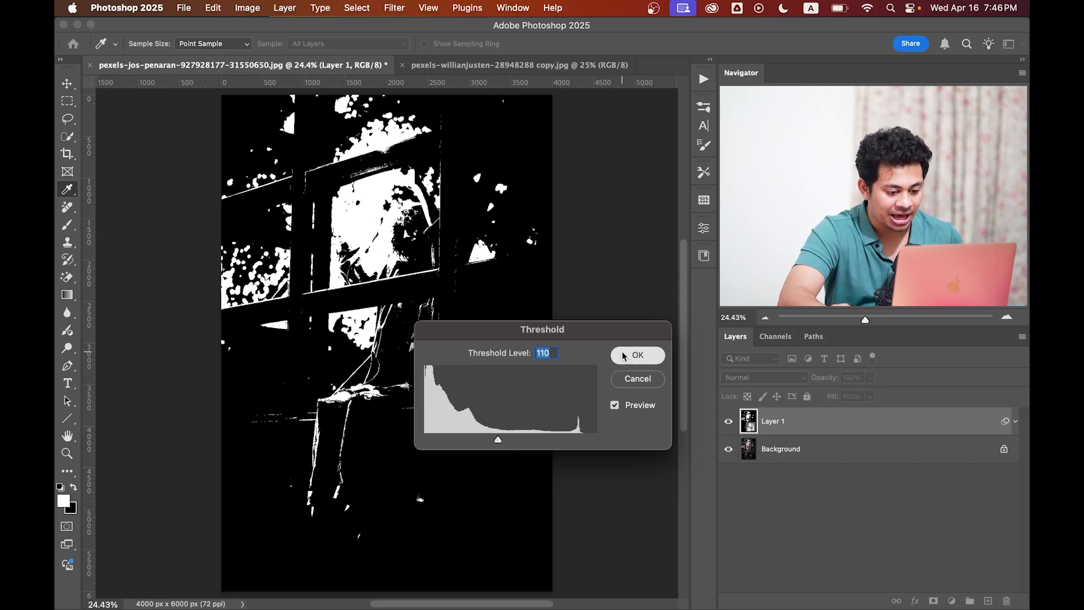
- Add a Gaussian Blur smart filter with a 45-pixel radius to Layer 1
click(394, 9)
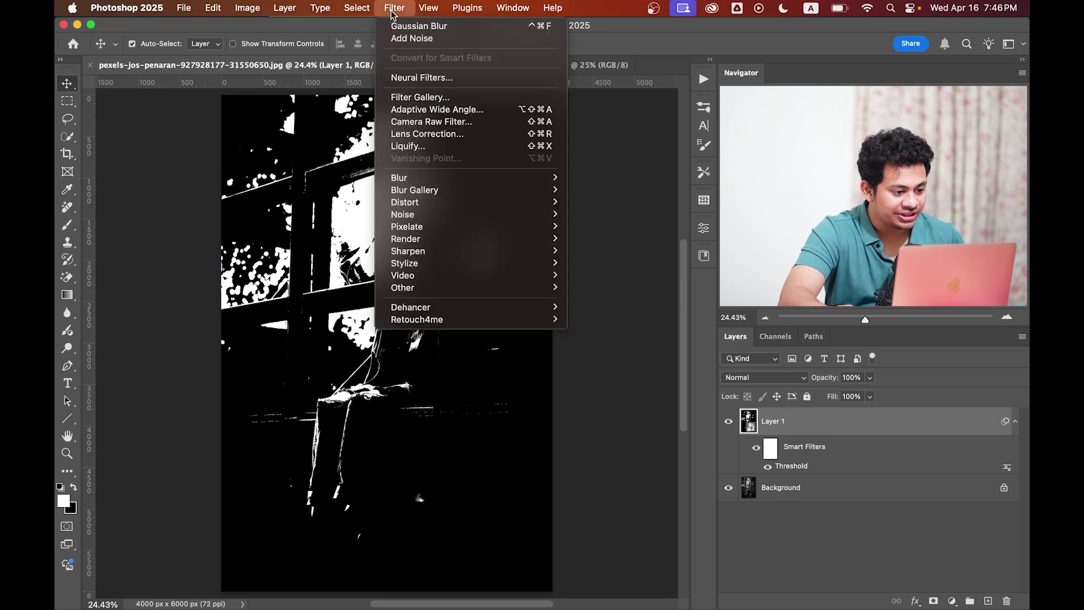
mouse_move(424, 178)
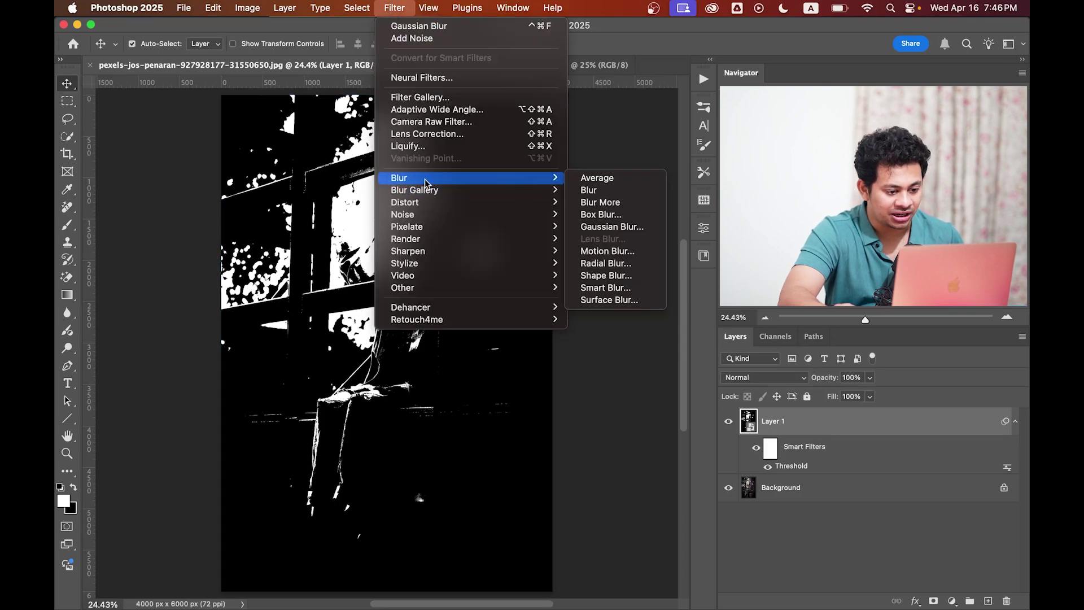
click(591, 227)
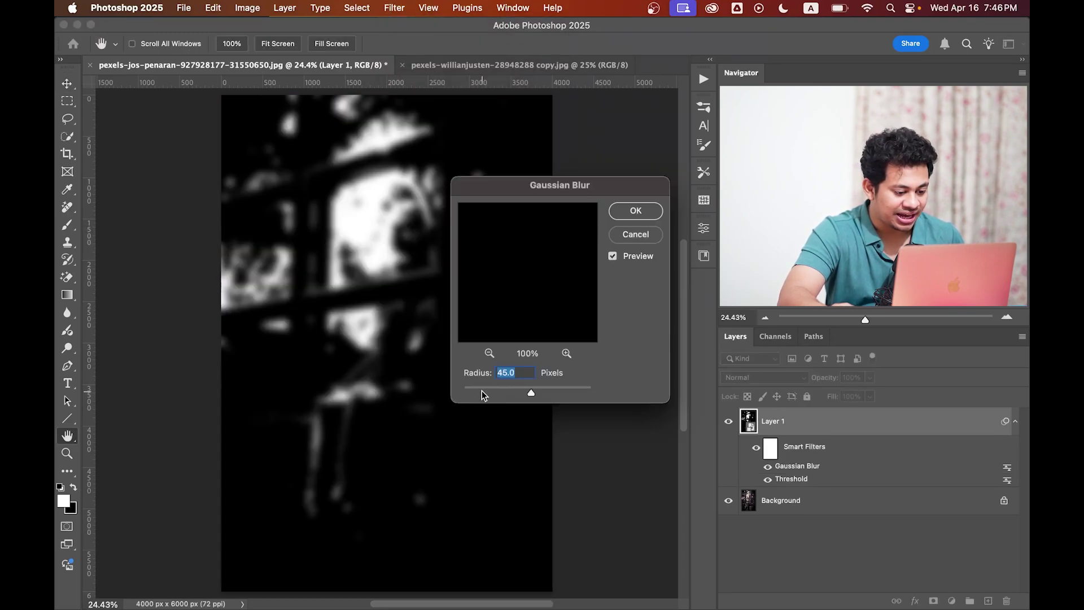
drag(483, 394, 526, 390)
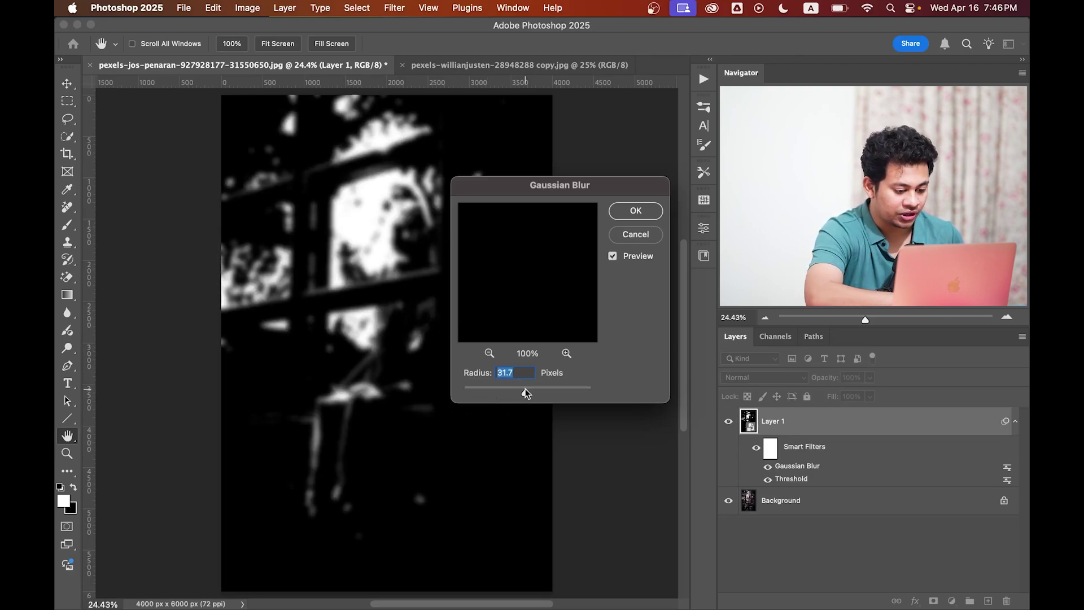
text(45)
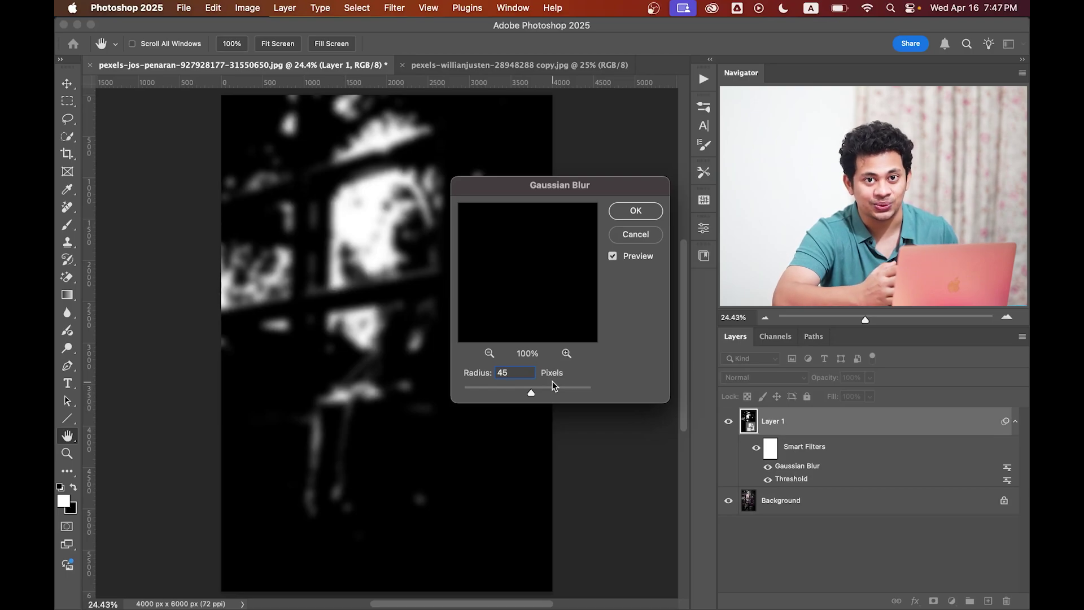
click(630, 217)
- Set Layer 1's blend mode to Screen
click(789, 379)
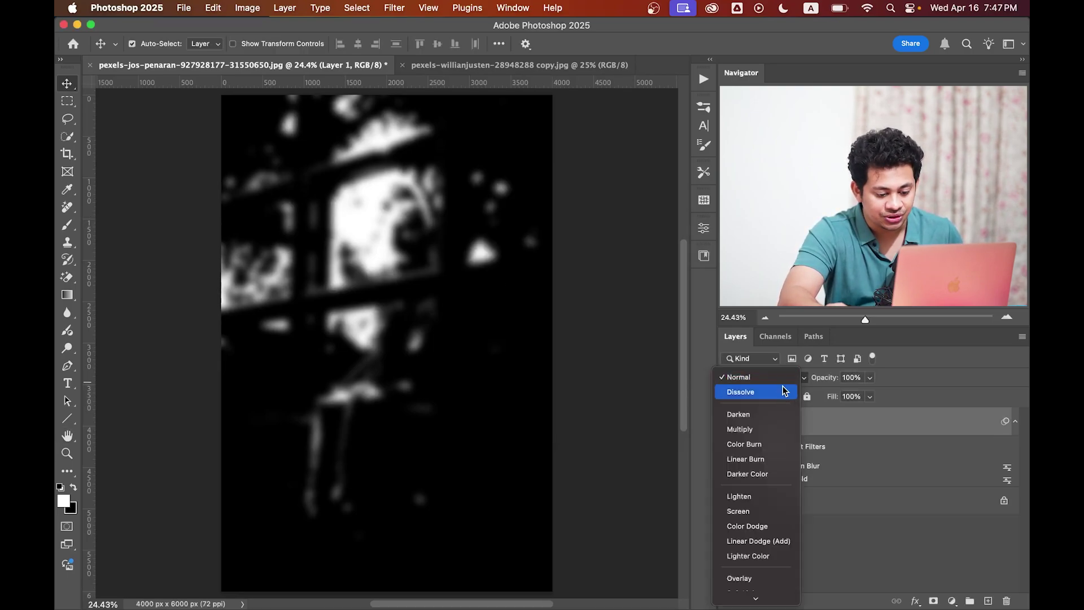
click(753, 512)
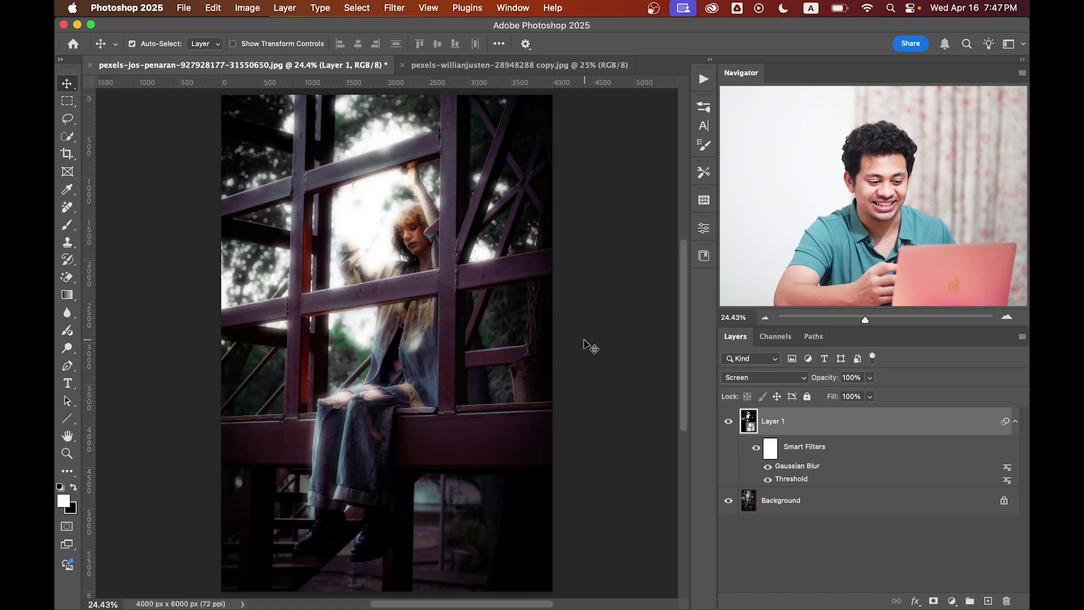
- Add a Solid Color fill layer in orange ff8400 above Layer 1
click(953, 602)
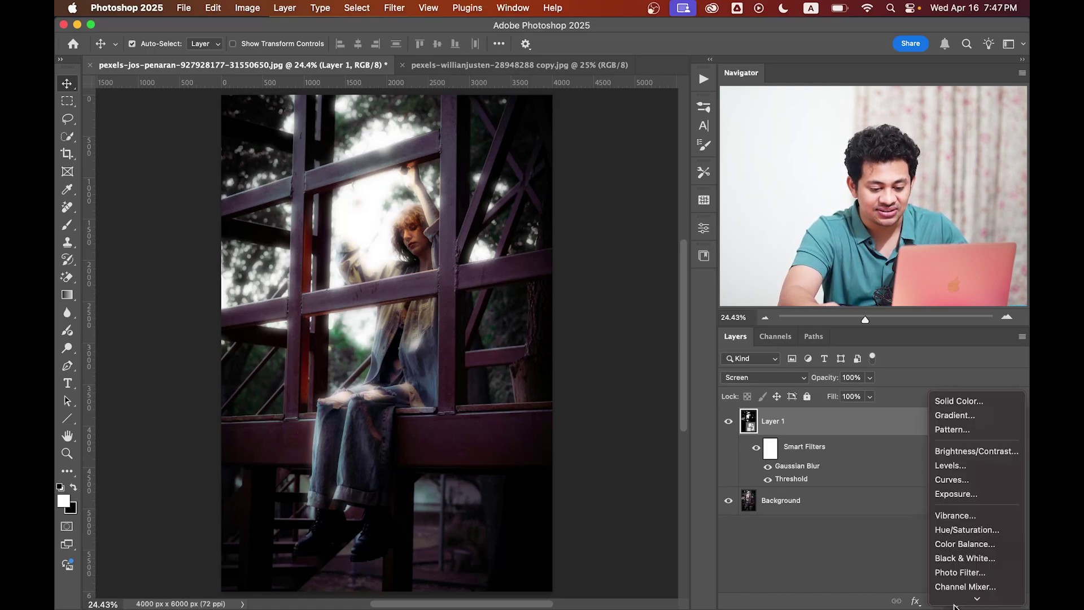
click(956, 385)
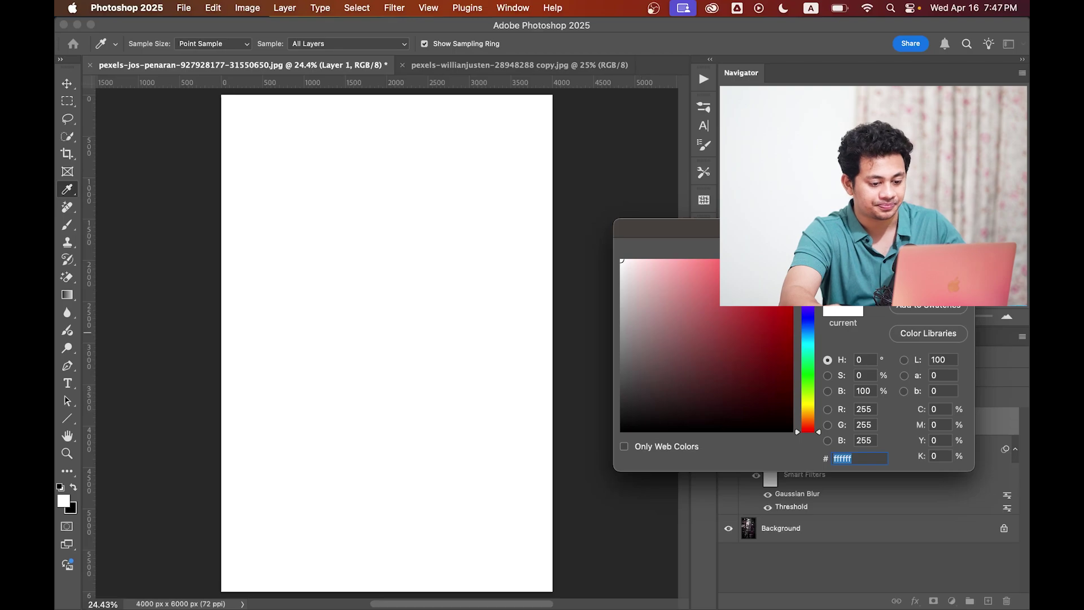
drag(795, 233, 455, 288)
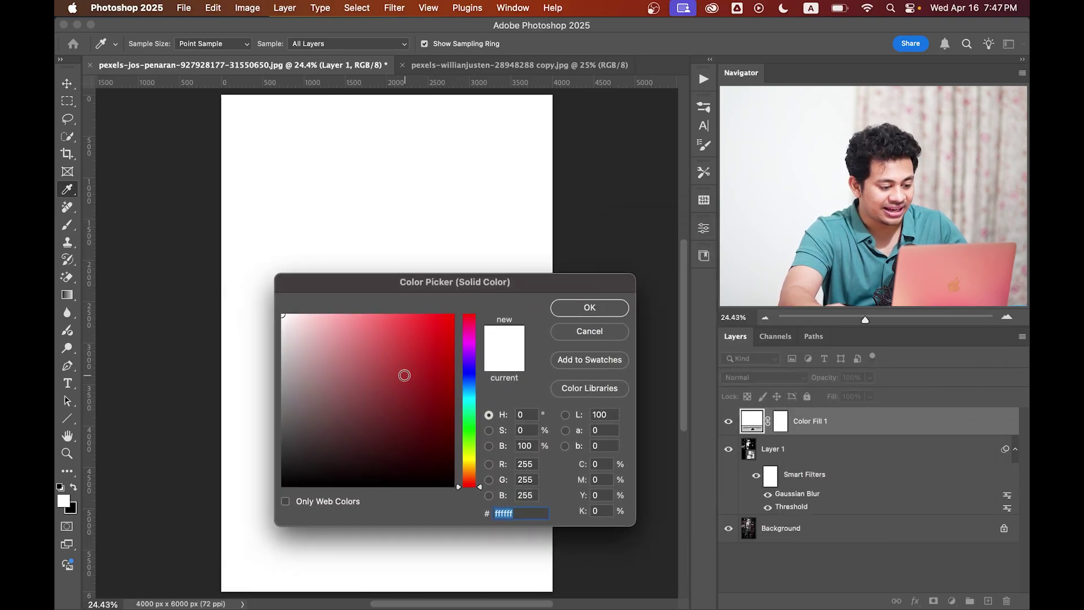
text(ff0000)
drag(474, 473, 475, 474)
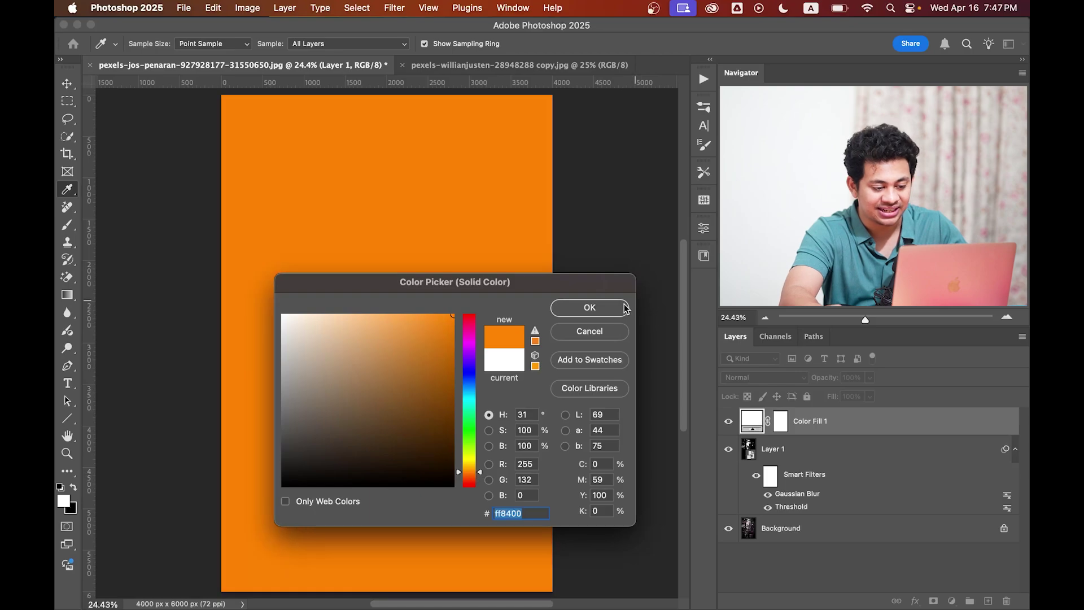
click(589, 307)
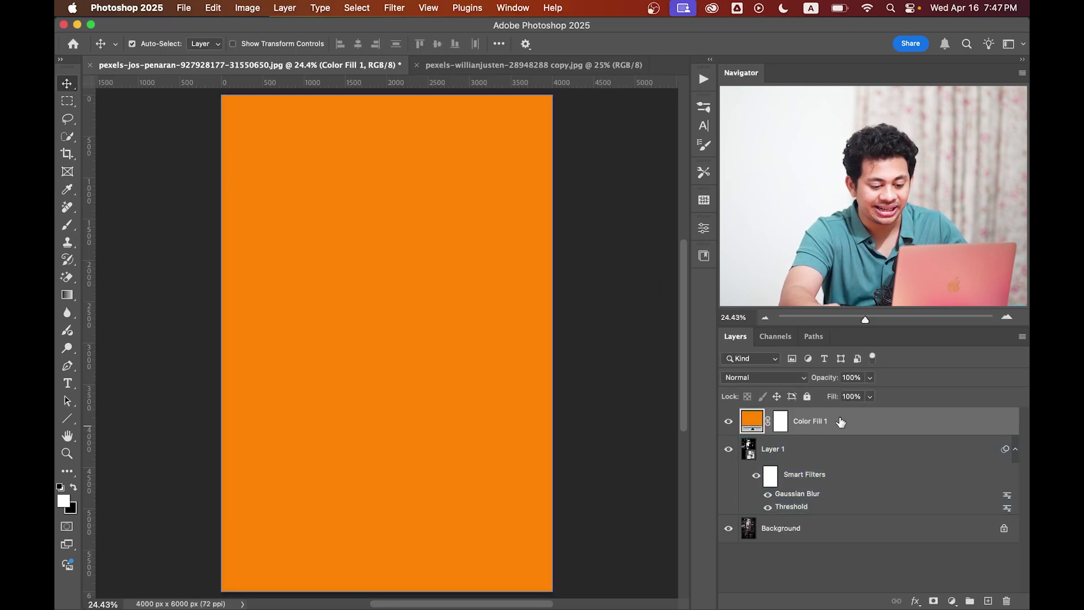
- Clip Color Fill 1 to Layer 1 and set it to Soft Light at 100% opacity
right_click(928, 431)
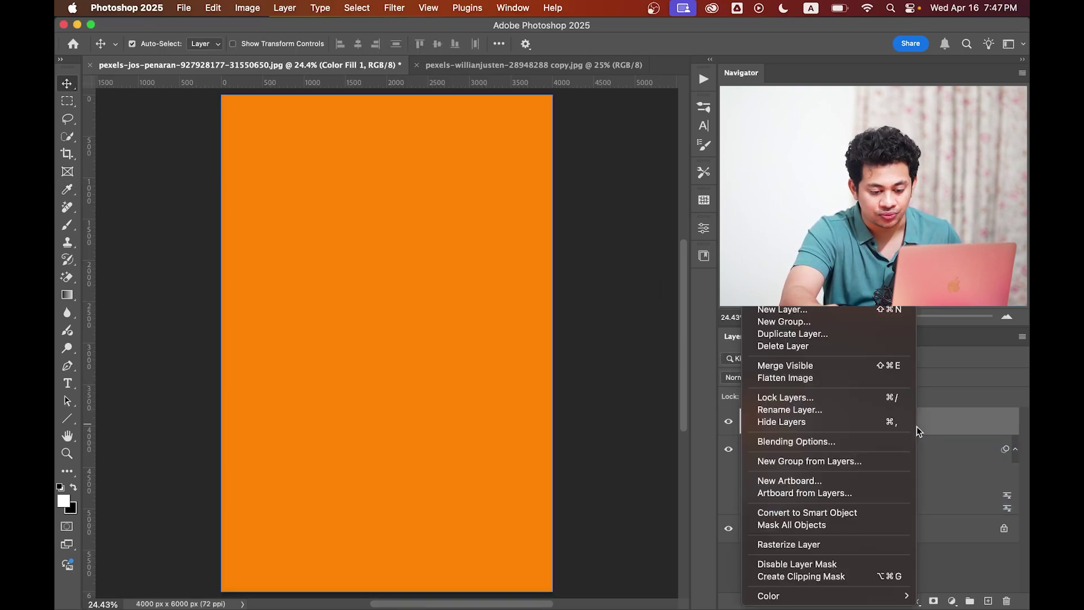
click(800, 576)
click(792, 383)
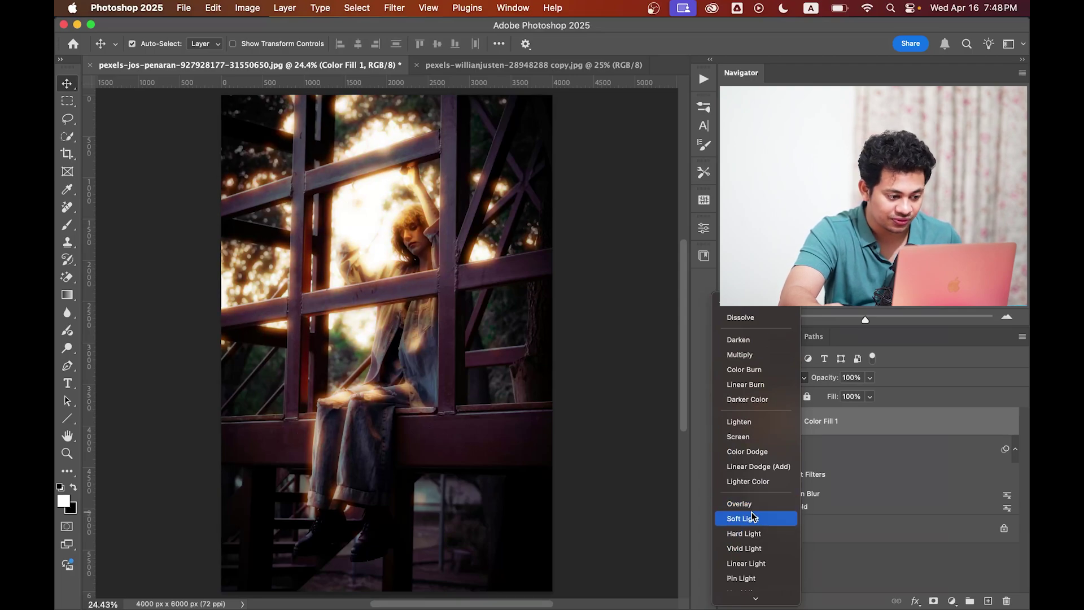
click(753, 518)
mouse_move(825, 382)
mouse_down()
mouse_move(811, 386)
mouse_move(832, 386)
mouse_up()
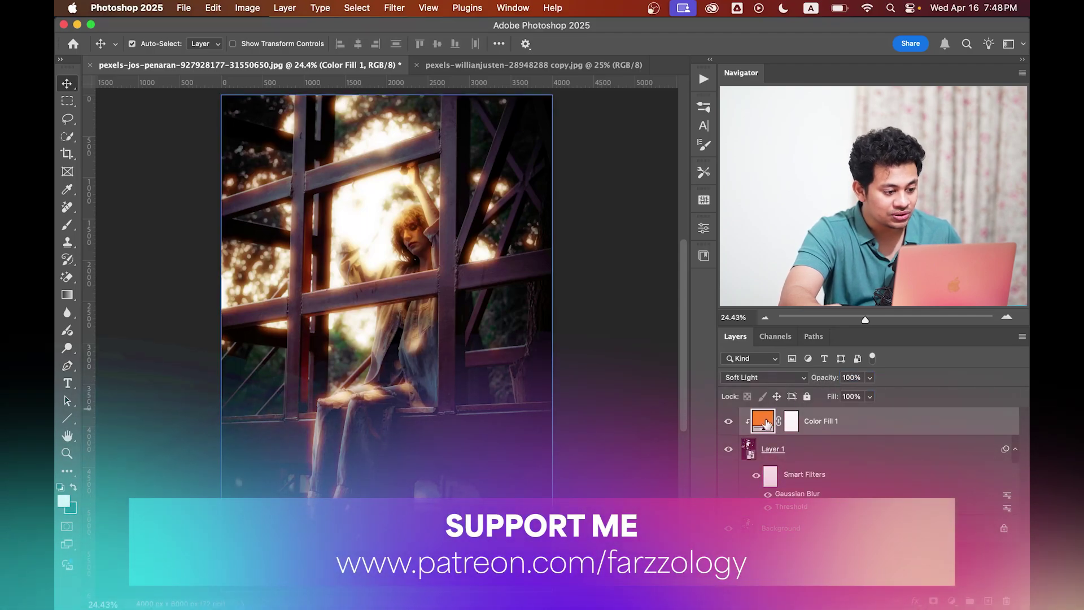
double_click(763, 422)
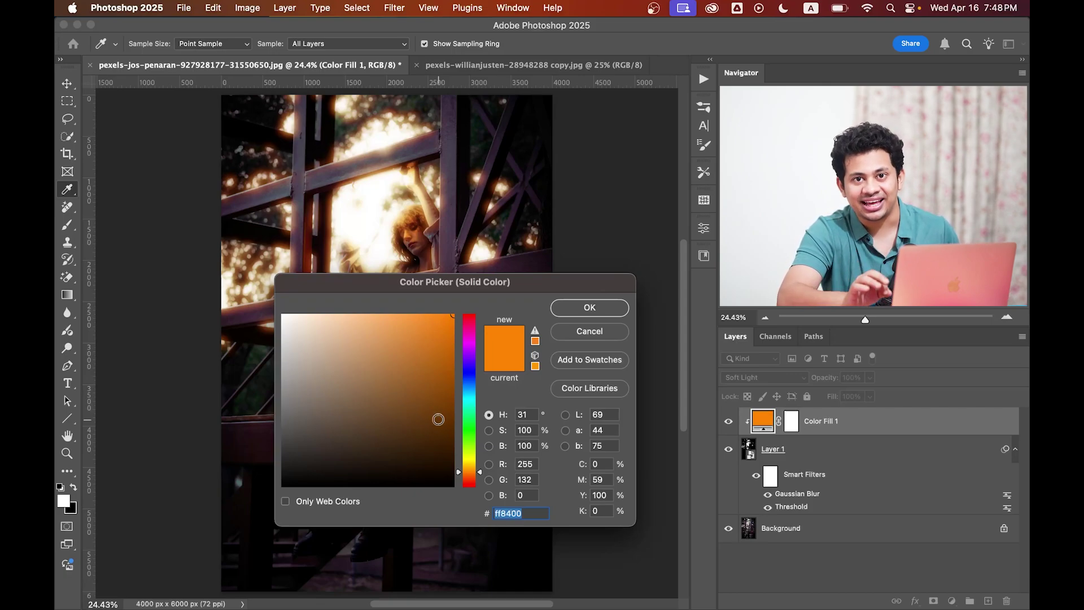
click(590, 308)
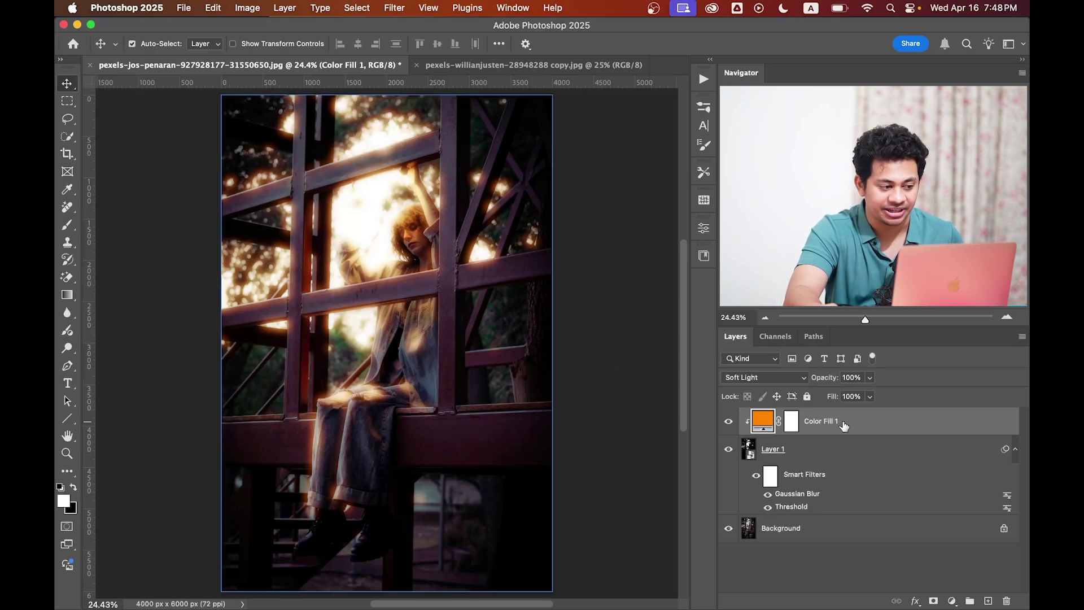
- Create Layer 2 in Overlay mode, filled with 50% neutral gray
click(293, 11)
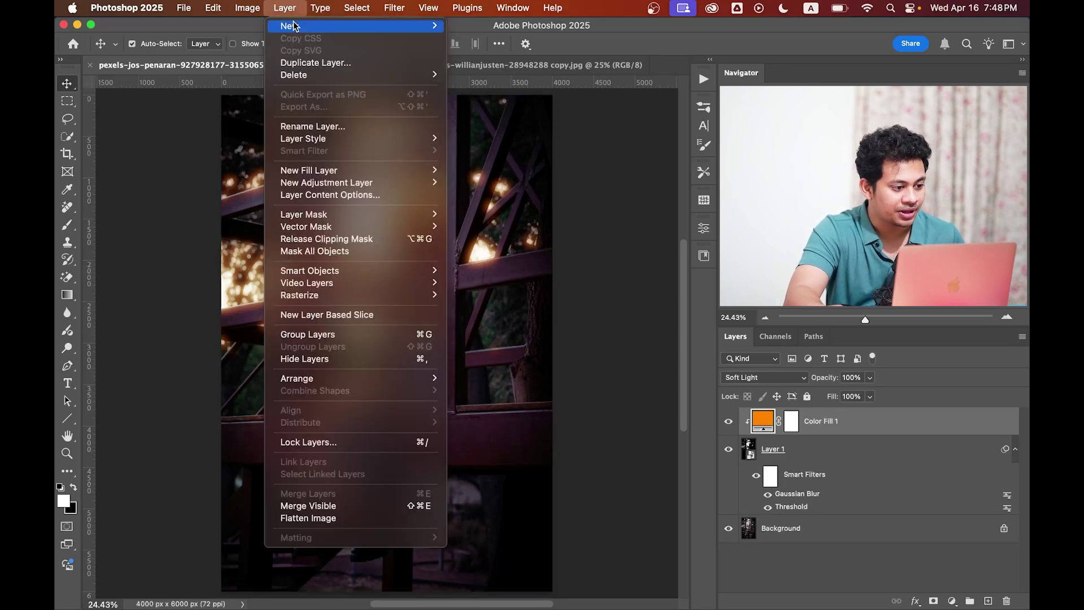
mouse_move(312, 26)
click(505, 27)
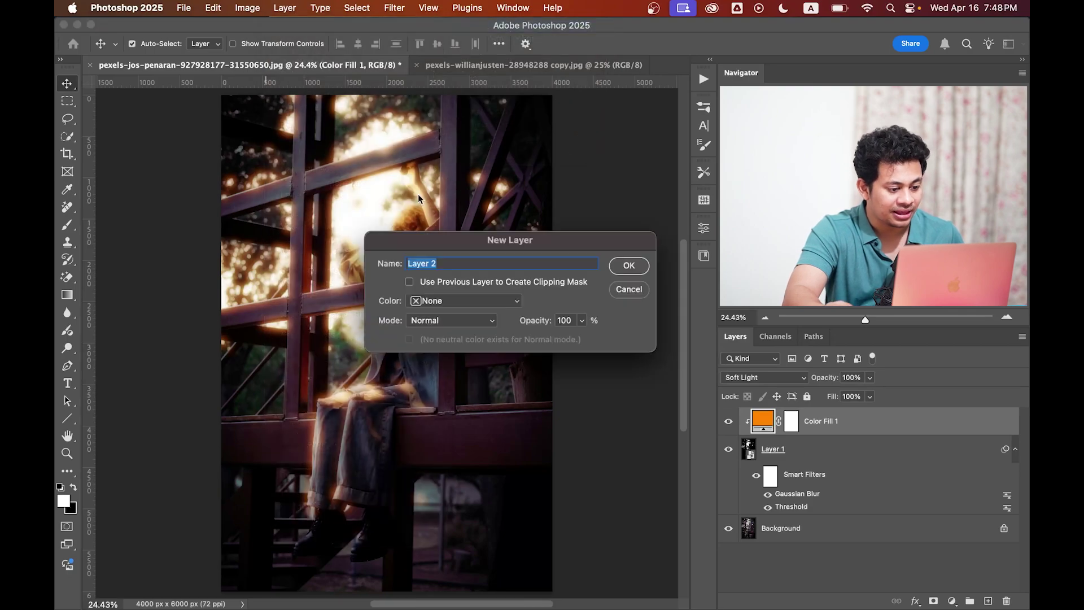
drag(492, 243, 420, 233)
click(403, 308)
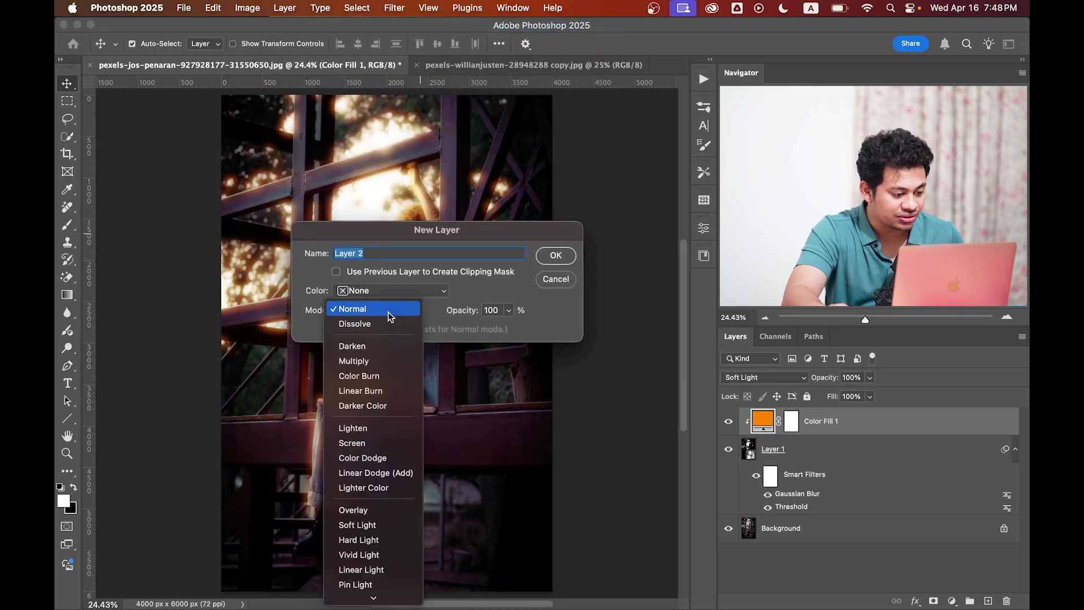
click(367, 513)
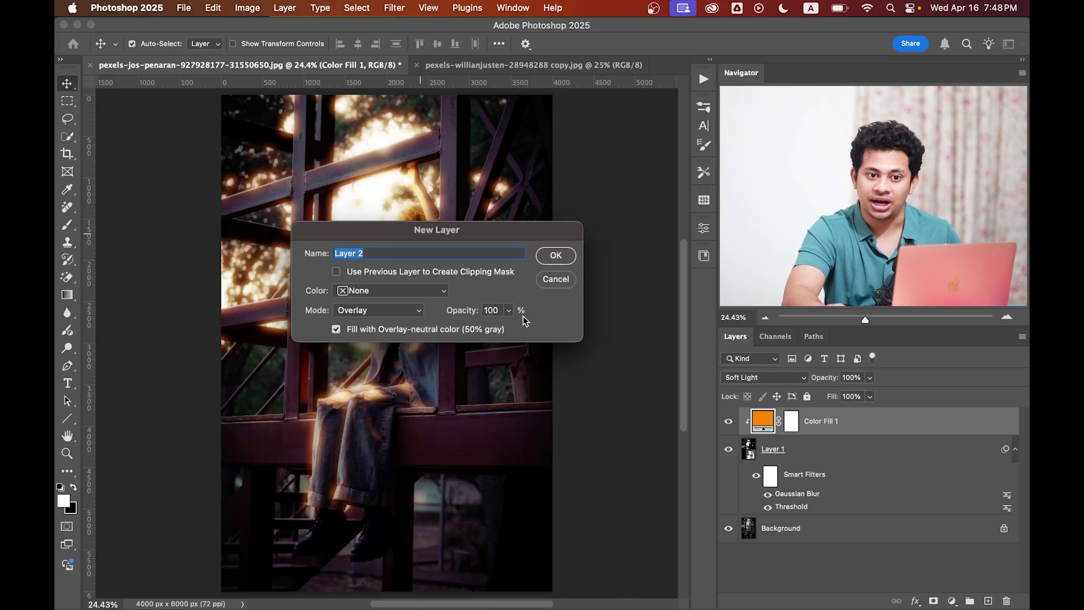
click(561, 261)
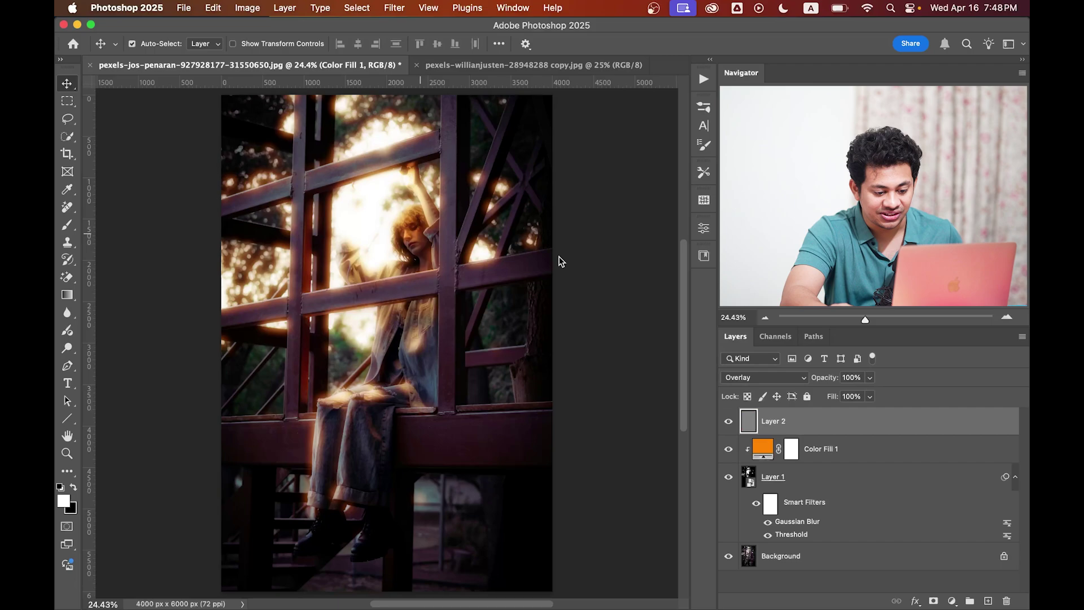
- Convert Layer 2 to a smart object and add 25% Gaussian monochromatic noise
right_click(850, 421)
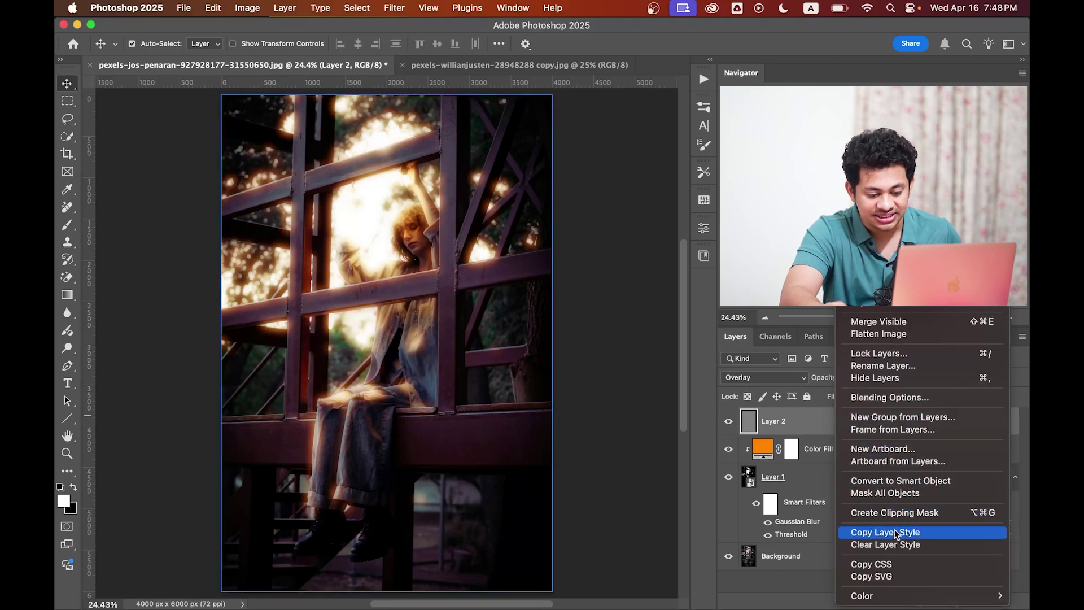
click(898, 480)
click(394, 8)
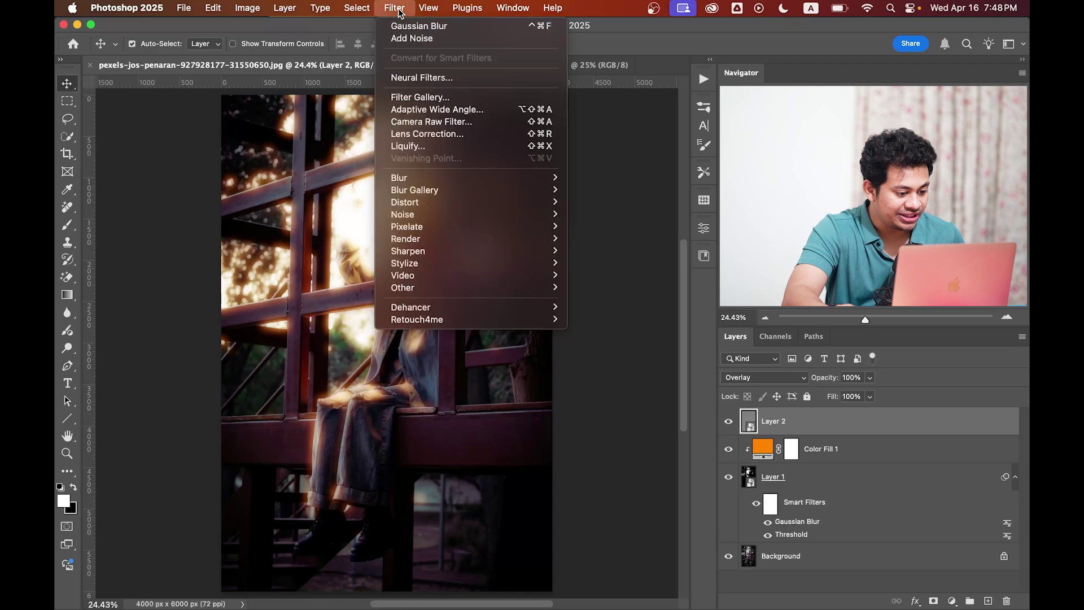
mouse_move(436, 218)
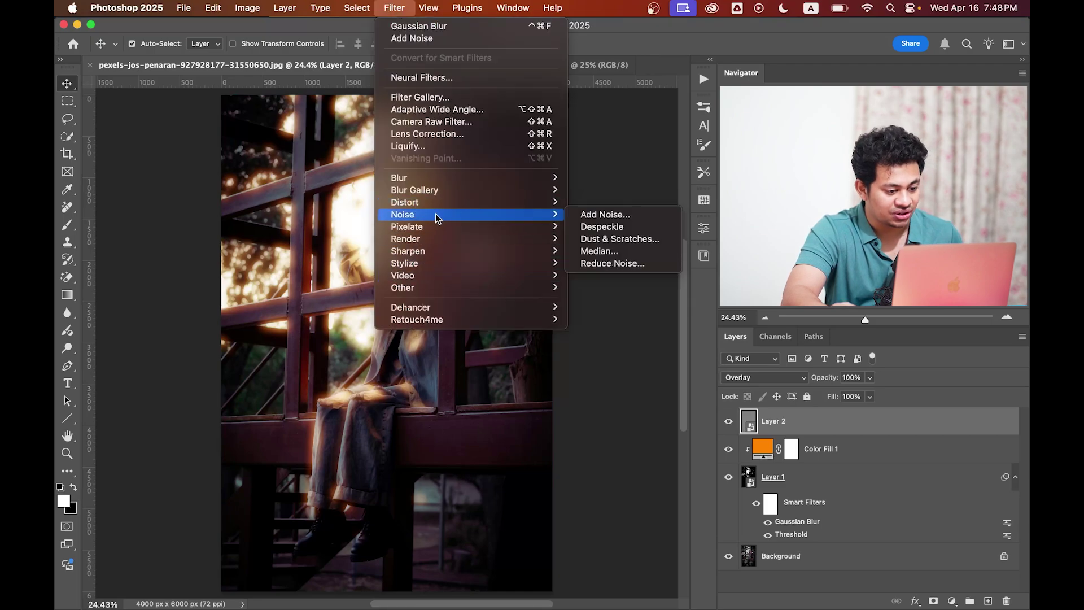
click(643, 219)
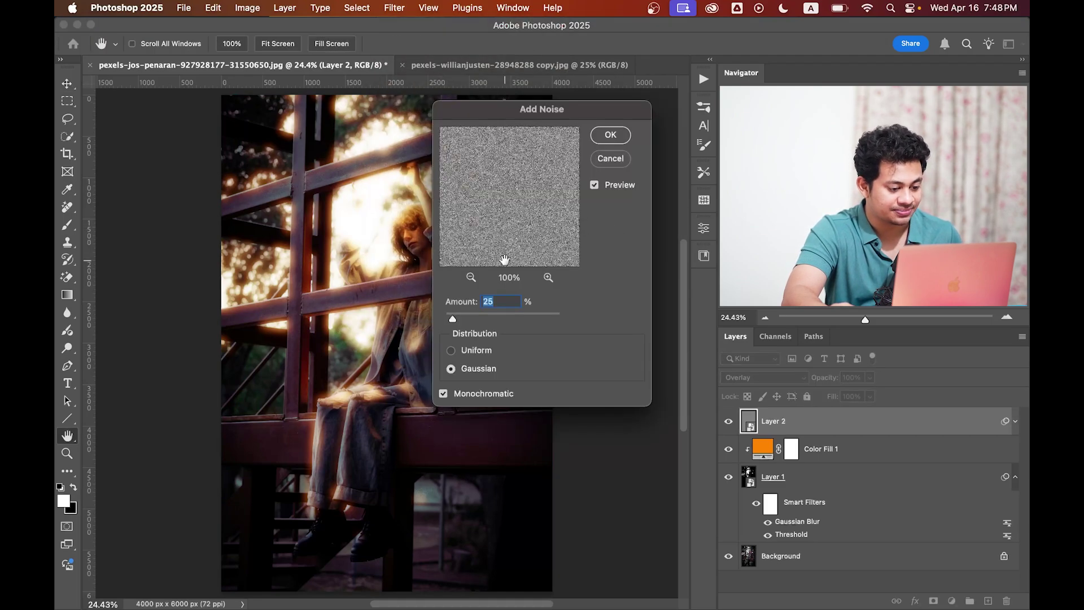
drag(477, 312, 479, 313)
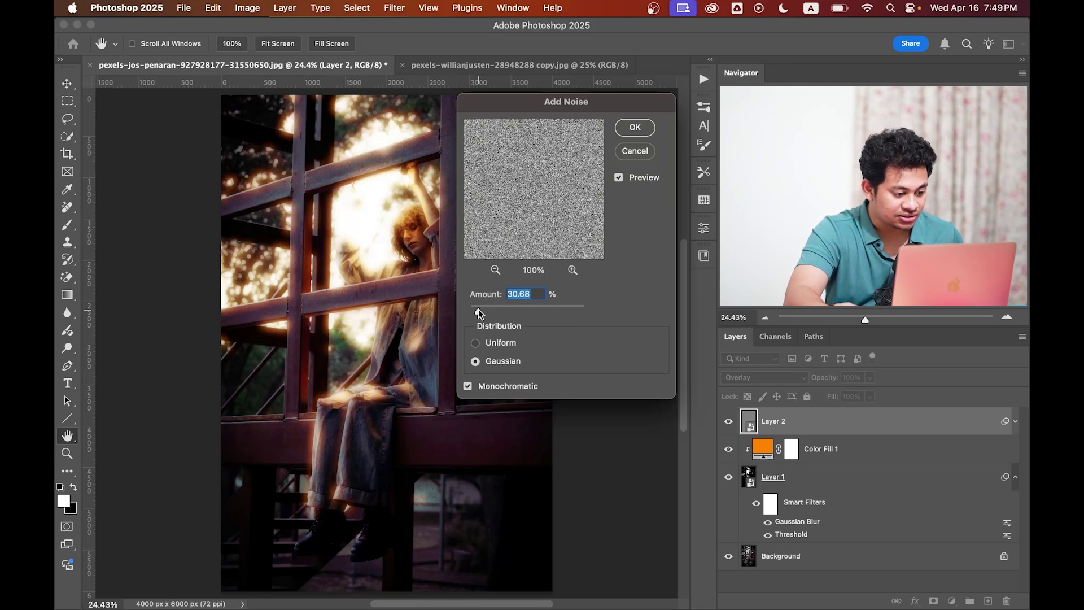
text(25)
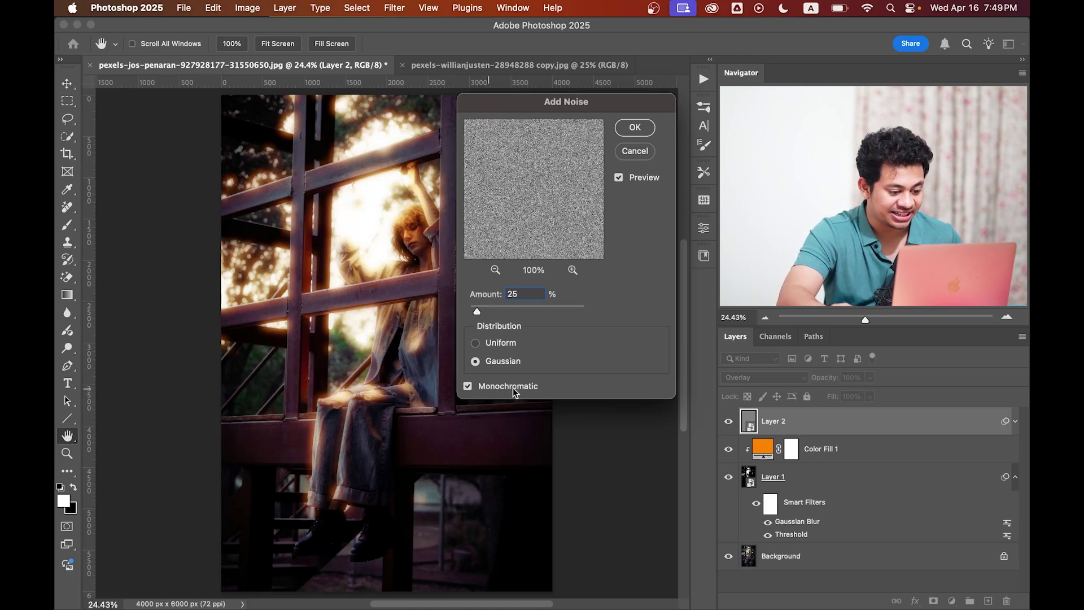
click(635, 129)
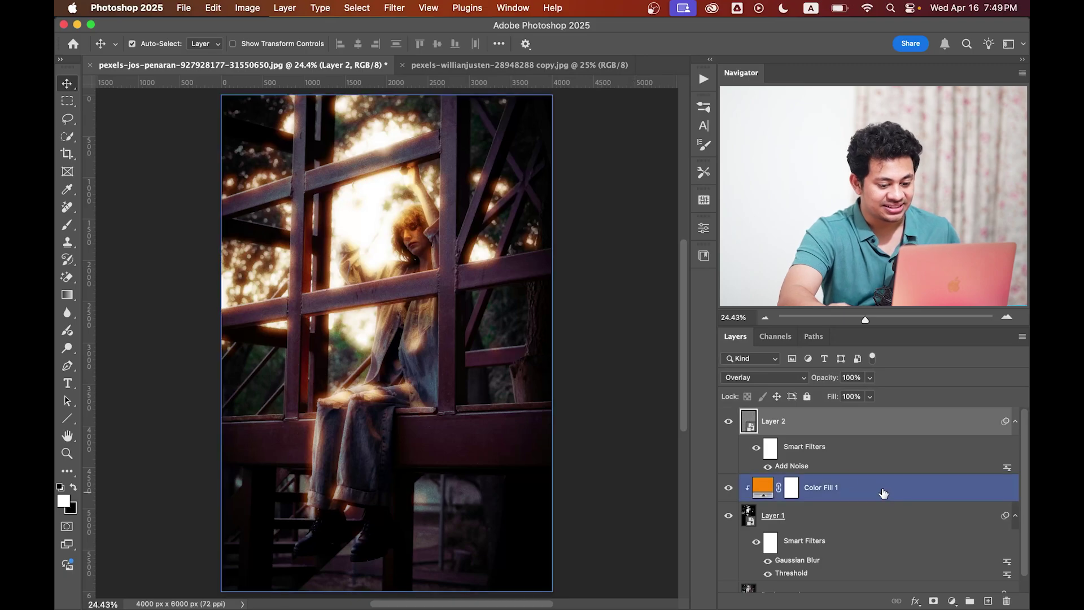
scroll(802, 486, down, 1)
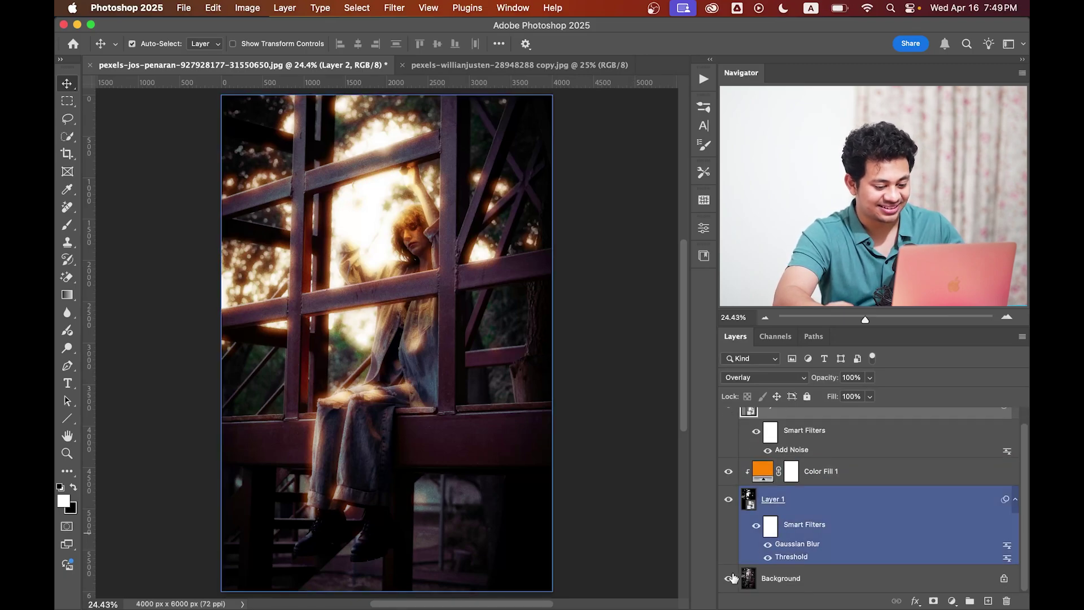
alt+click(728, 581)
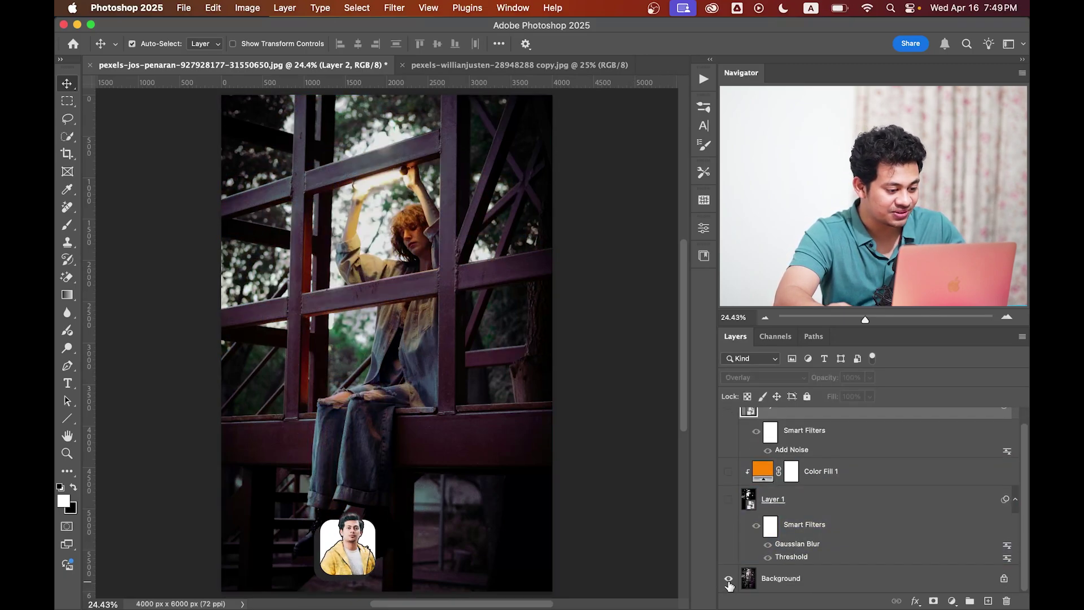
alt+click(728, 582)
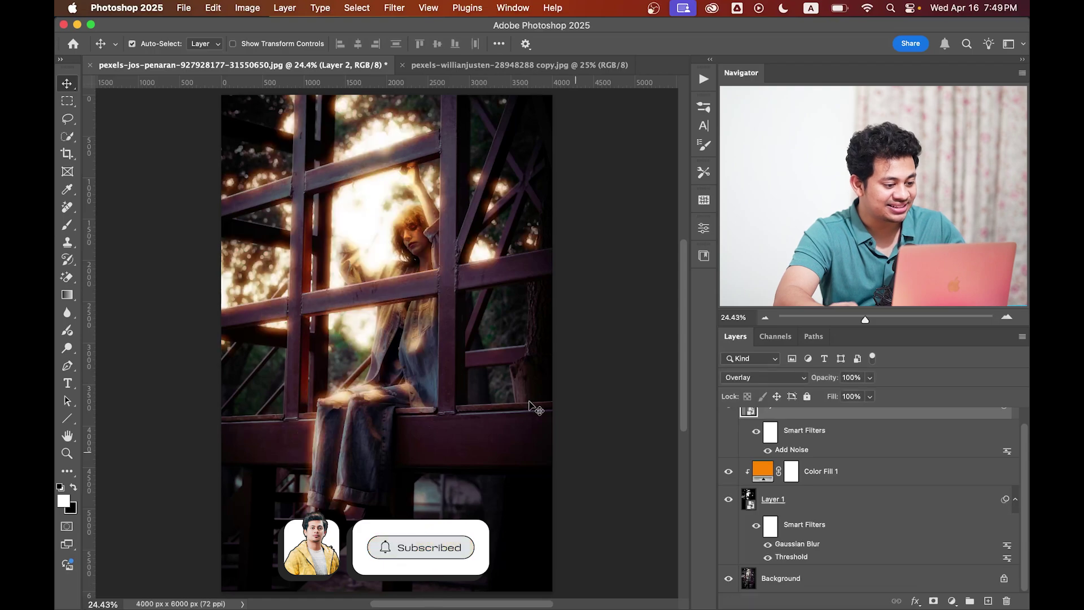
scroll(443, 299, up, 5)
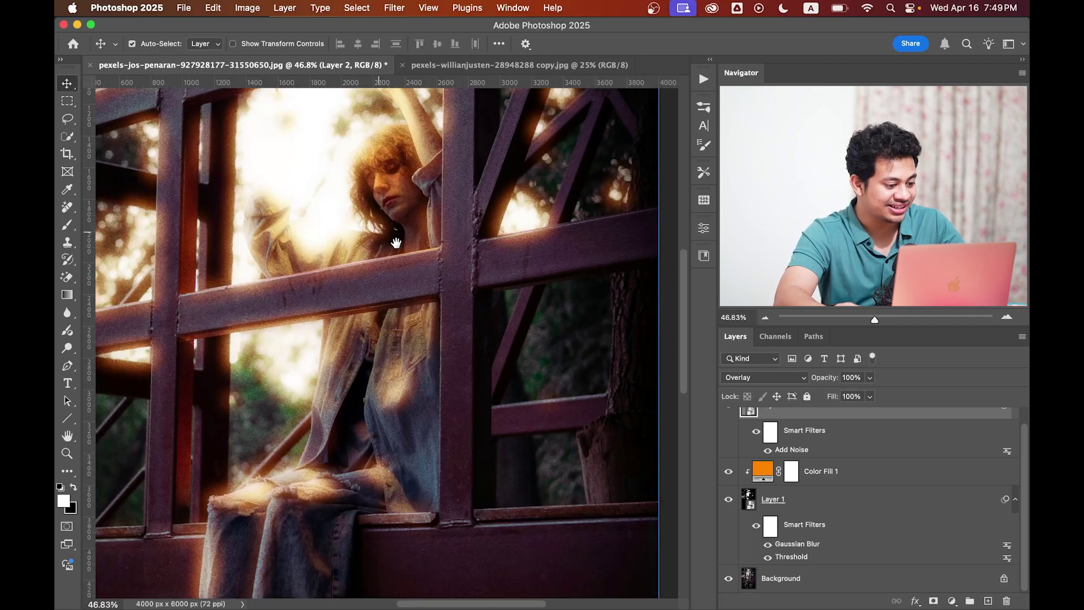
drag(396, 243, 440, 345)
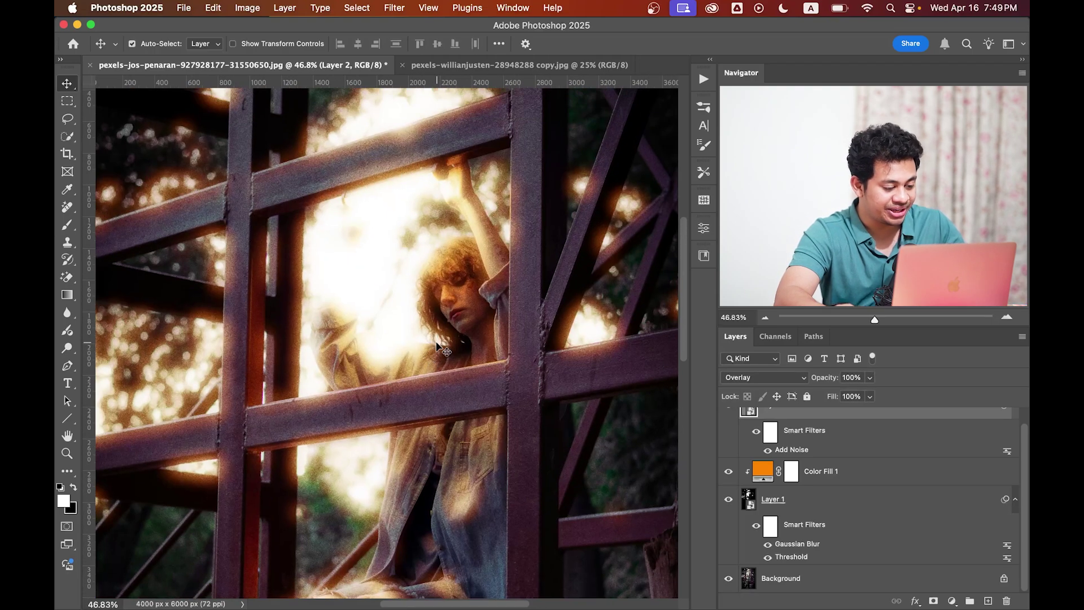
scroll(440, 346, down, 1)
scroll(482, 416, down, 2)
scroll(482, 416, right, 2)
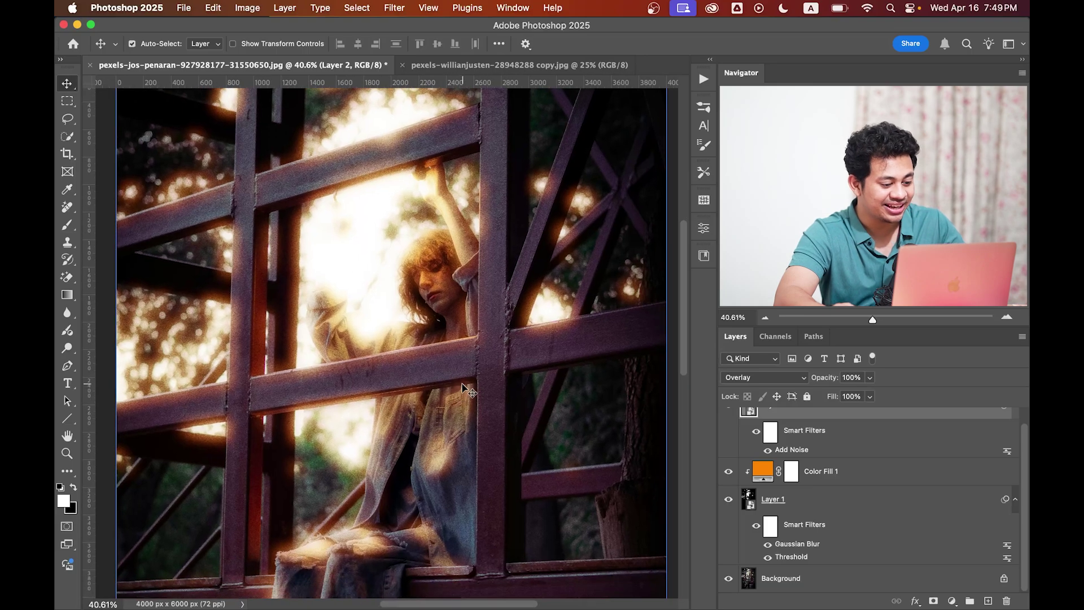
scroll(461, 384, down, 1)
scroll(491, 320, down, 4)
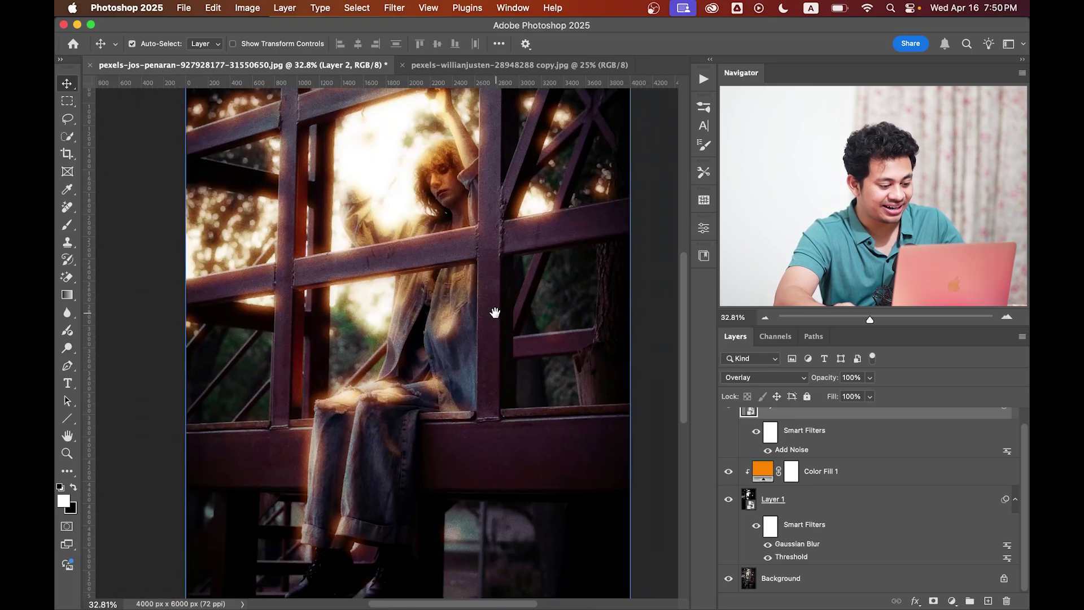
scroll(492, 320, up, 2)
scroll(496, 322, up, 2)
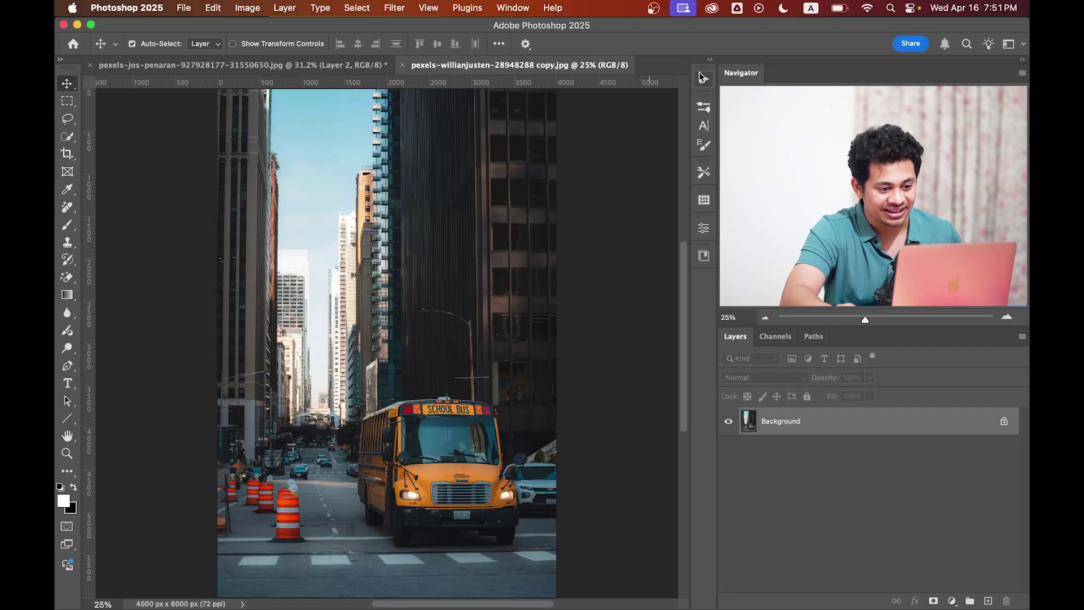
- Play the Film action on the school bus photo with threshold 152, accepting the grain amount
click(704, 79)
click(606, 320)
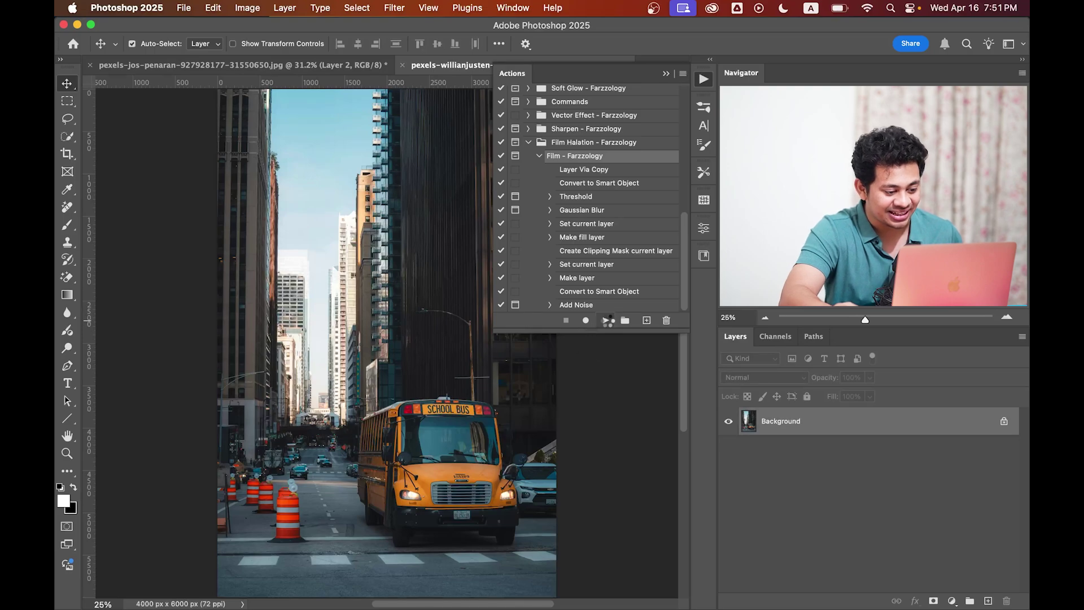
drag(523, 439, 523, 438)
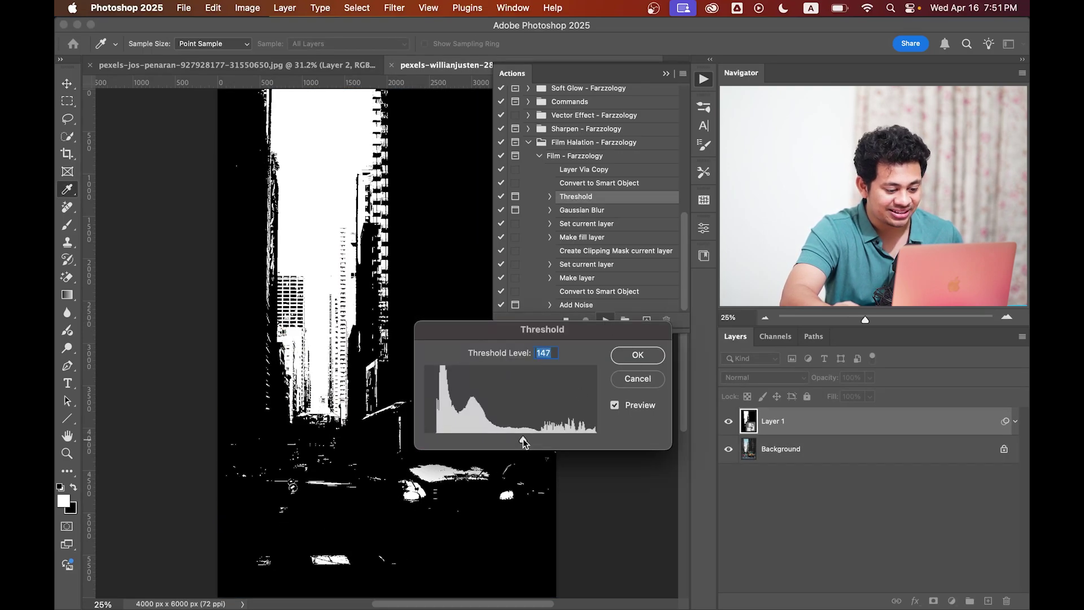
click(638, 357)
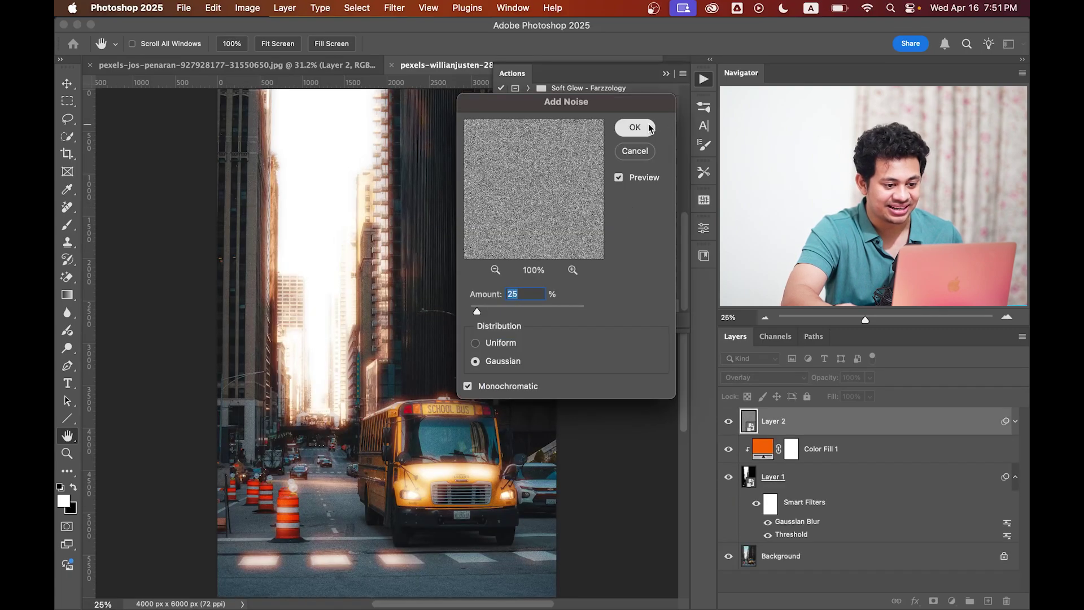
click(649, 128)
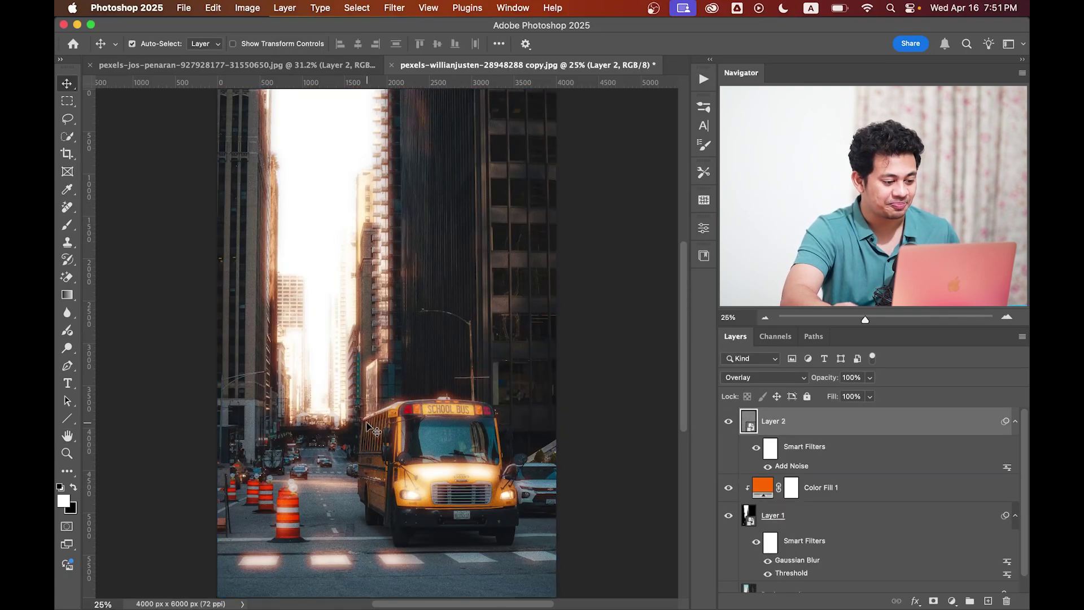